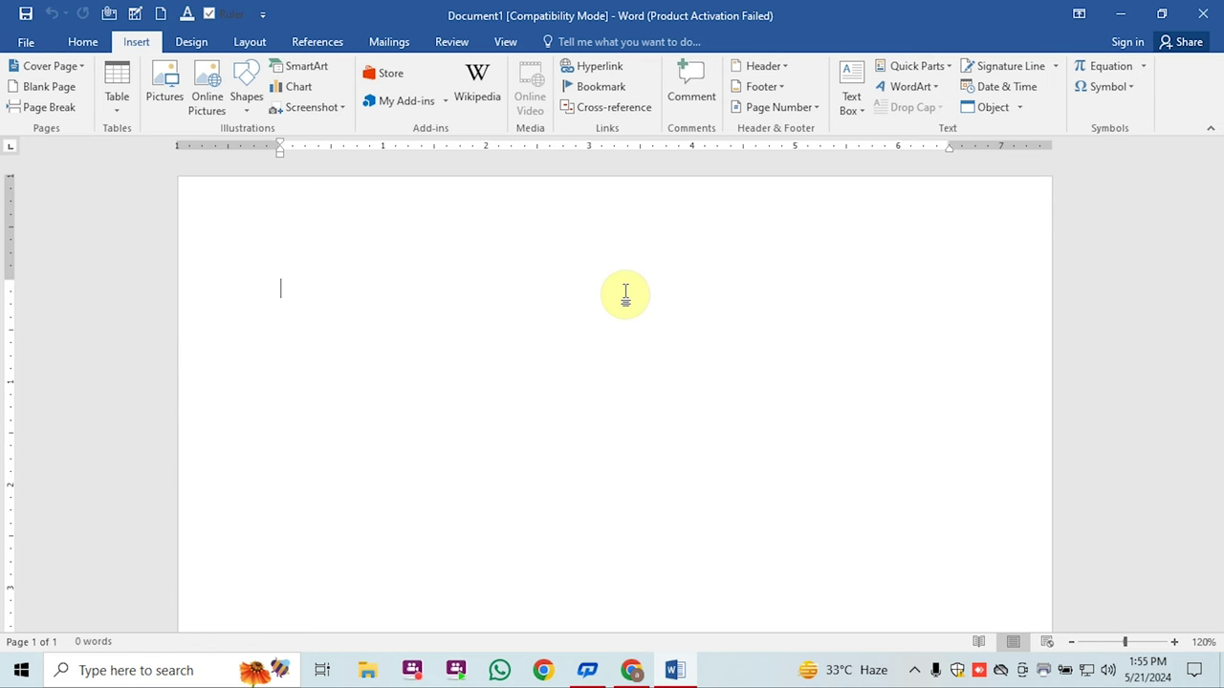
# From Insert Chart, preview the Column chart variants and pick Clustered Column
pyautogui.click(298, 87)
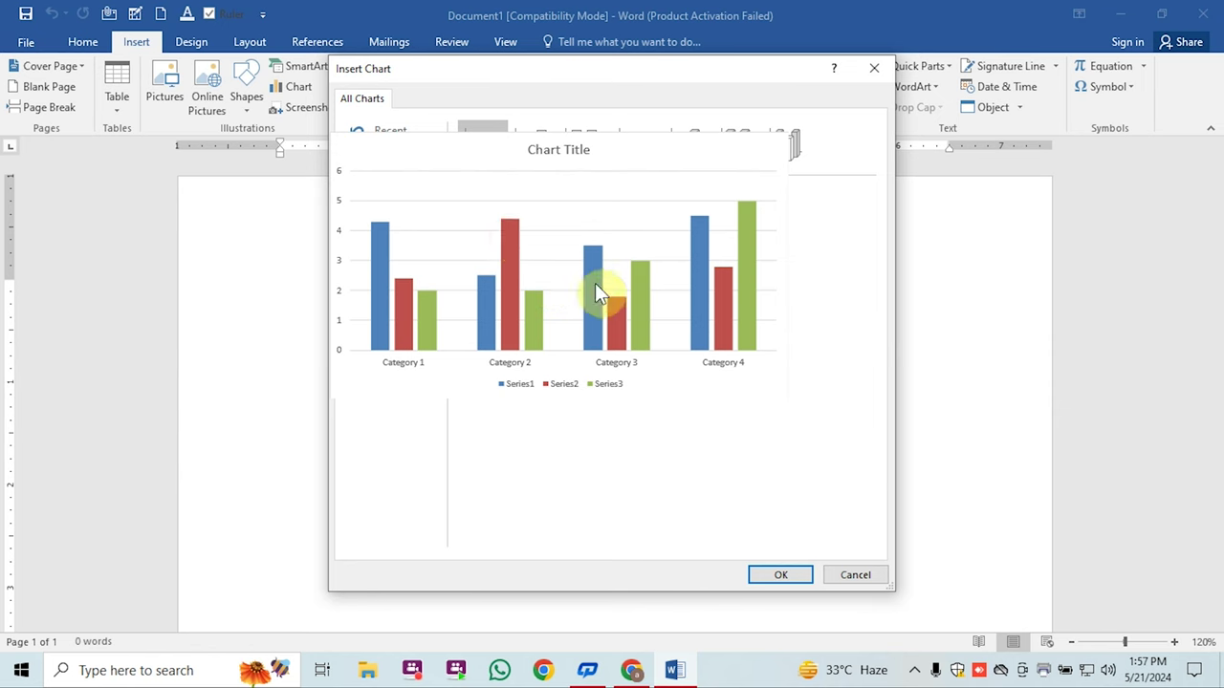
pyautogui.click(290, 86)
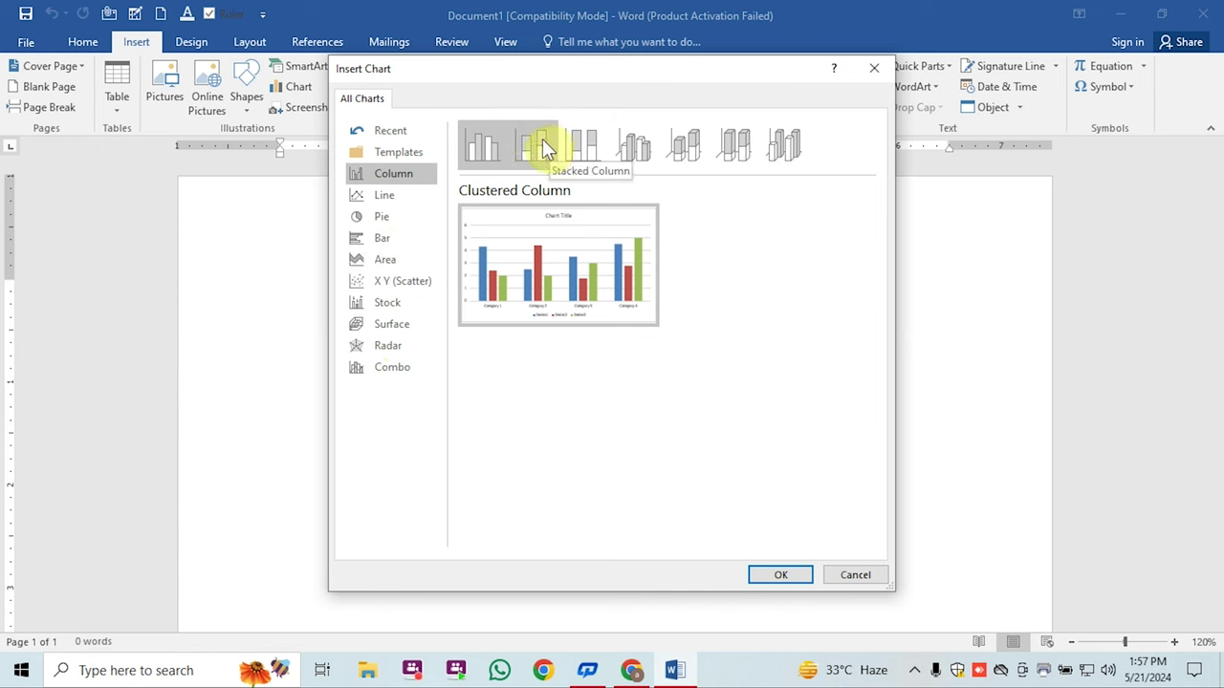
pyautogui.click(732, 145)
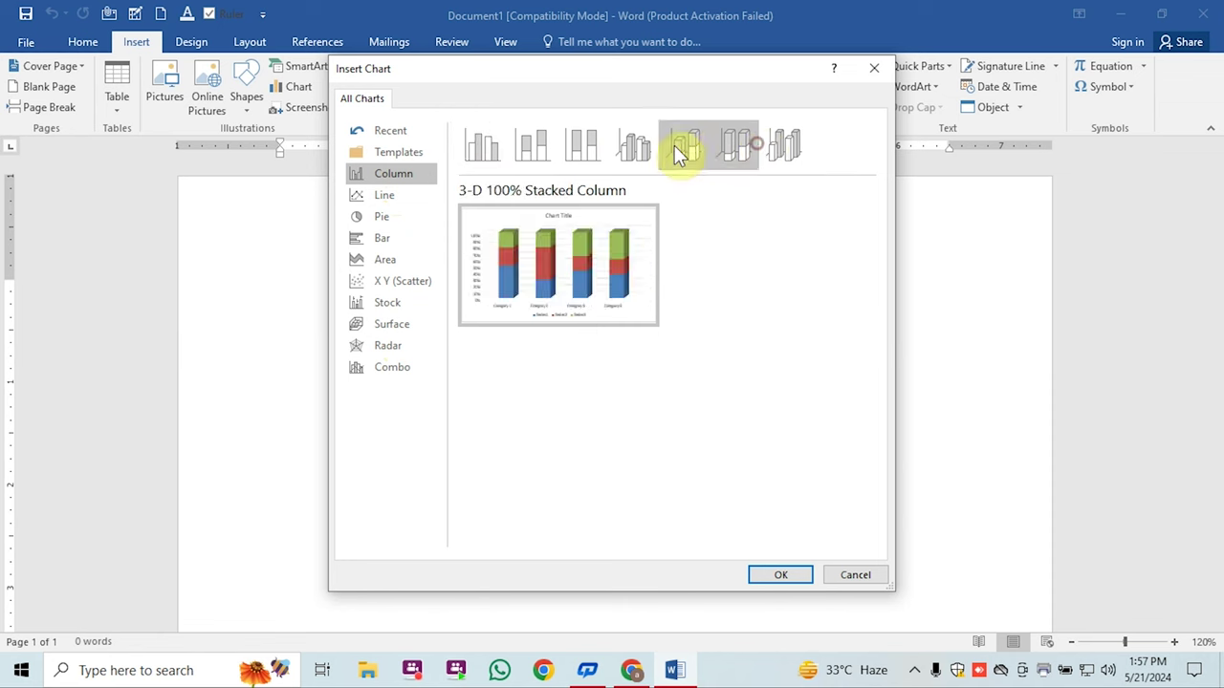
pyautogui.click(633, 148)
pyautogui.click(582, 153)
pyautogui.click(533, 153)
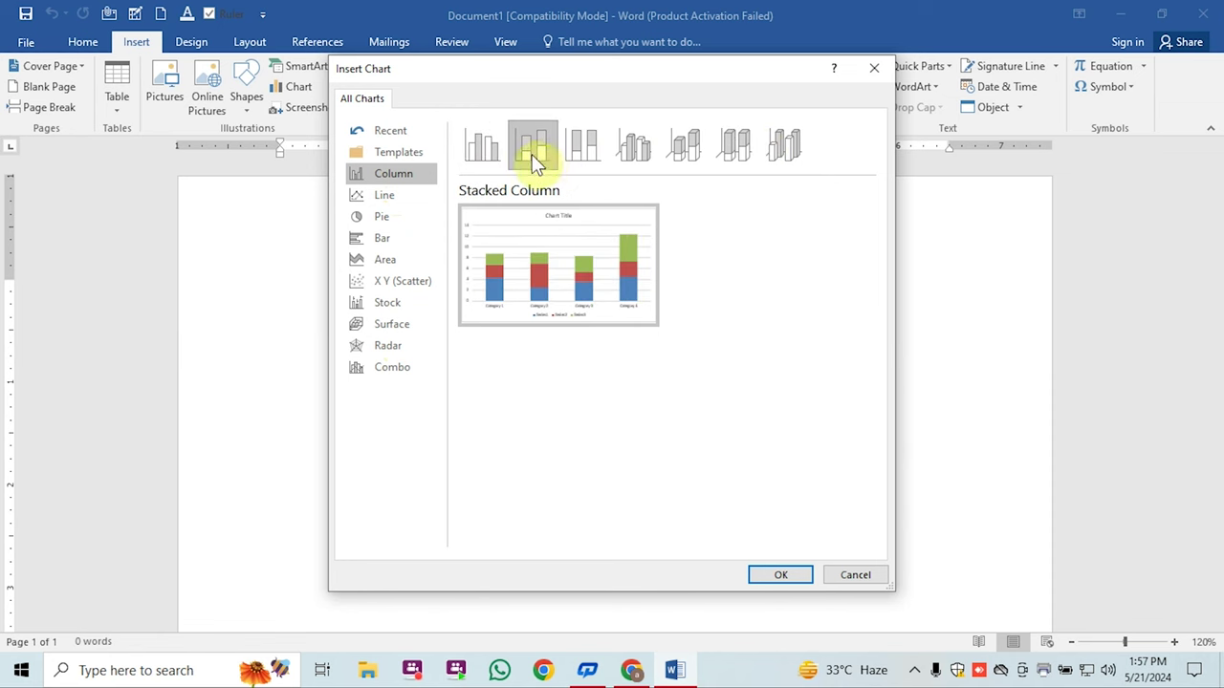
pyautogui.click(487, 145)
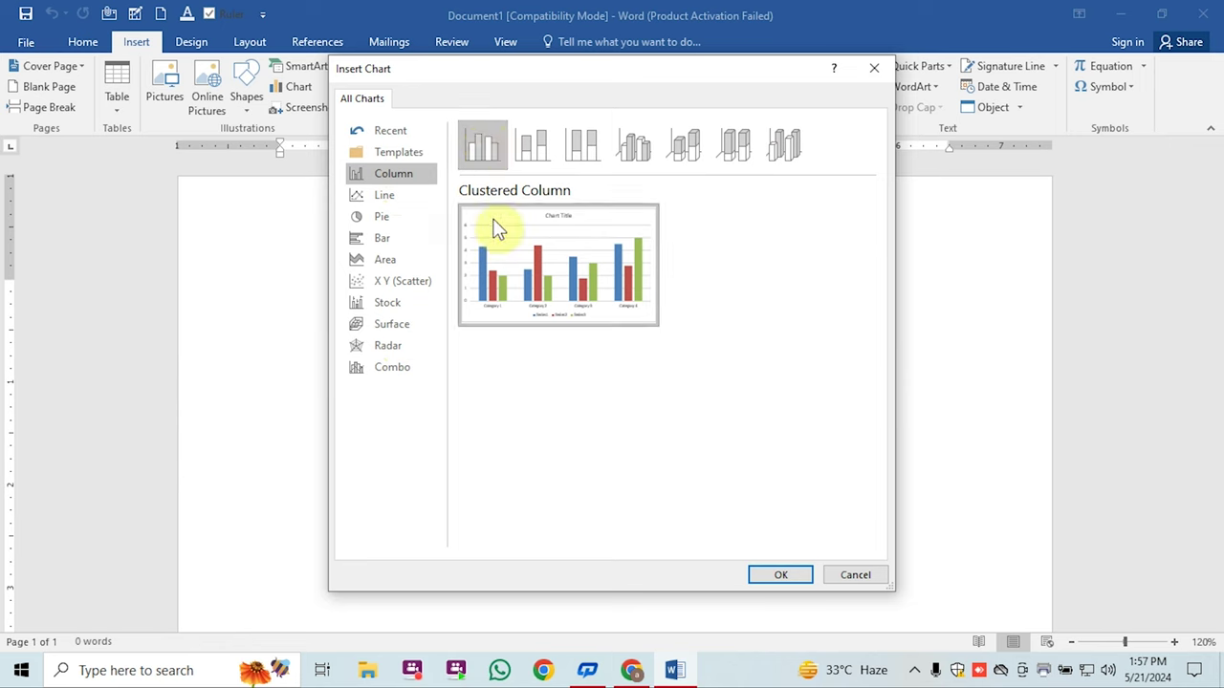
# Confirm the Clustered Column choice to place the chart and open its data sheet
pyautogui.click(773, 576)
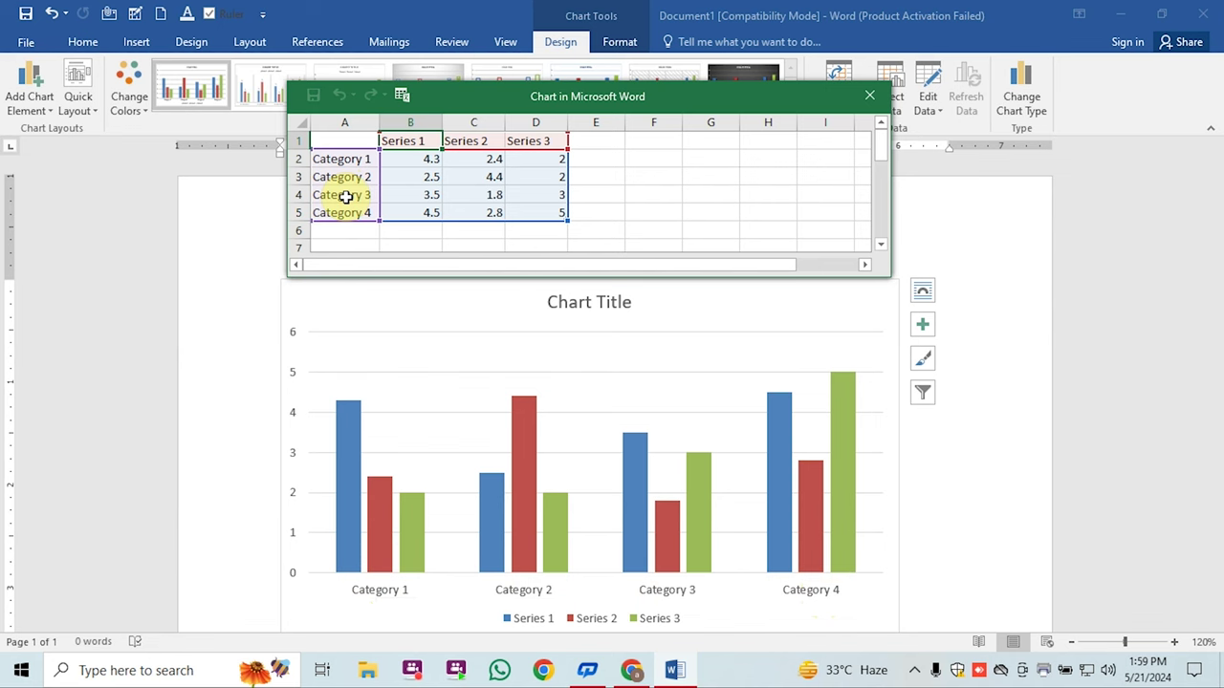
# Overwrite category cells A2:A5 with Rajesh, Mahesh, Suresh and naresh
pyautogui.click(347, 159)
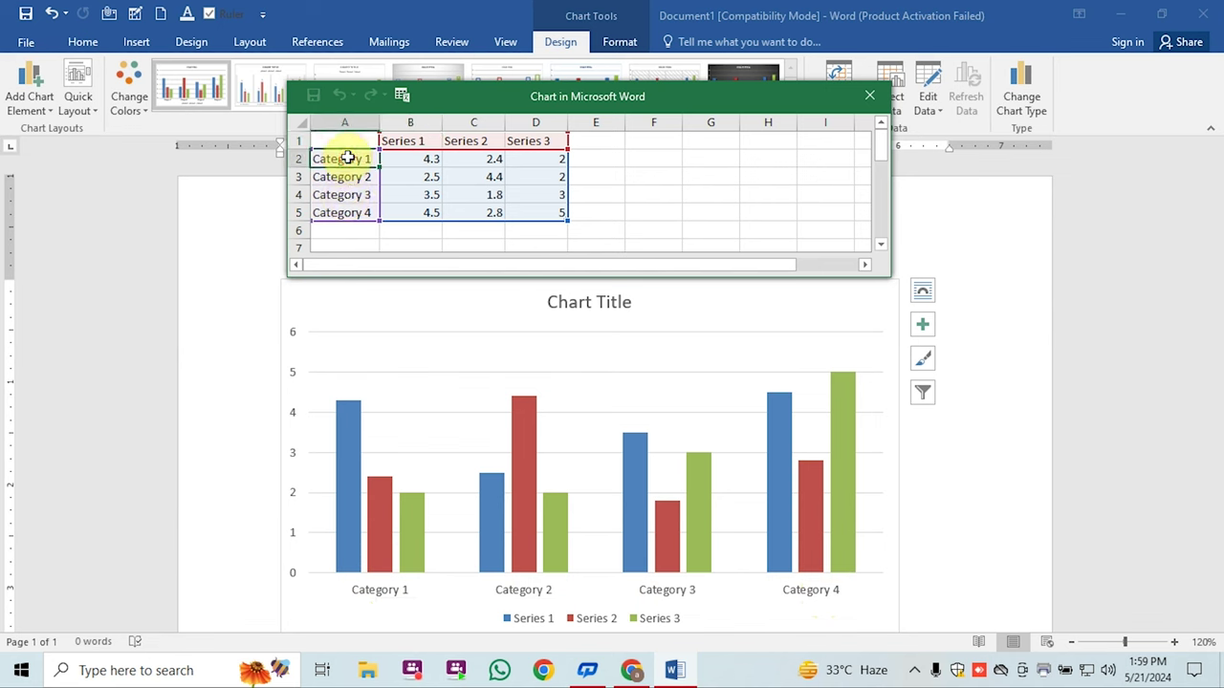
pyautogui.write('Rajesh')
pyautogui.press('Return')
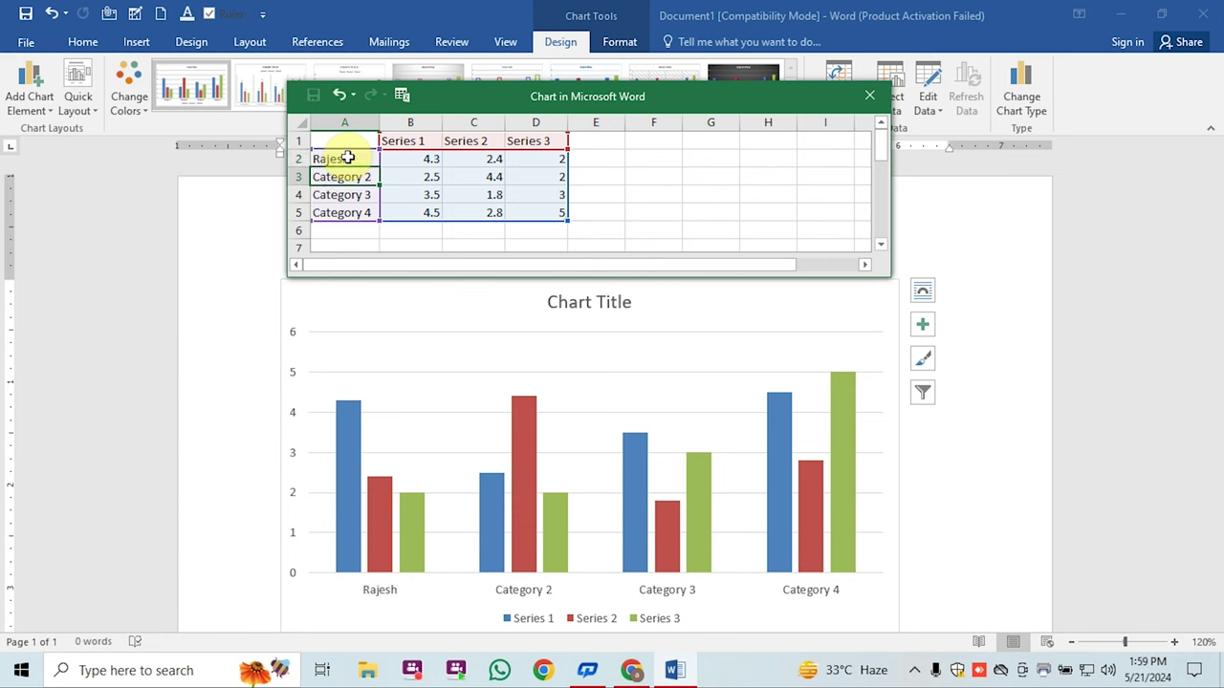
pyautogui.write('Mahesh')
pyautogui.press('Return')
pyautogui.write('Suresh')
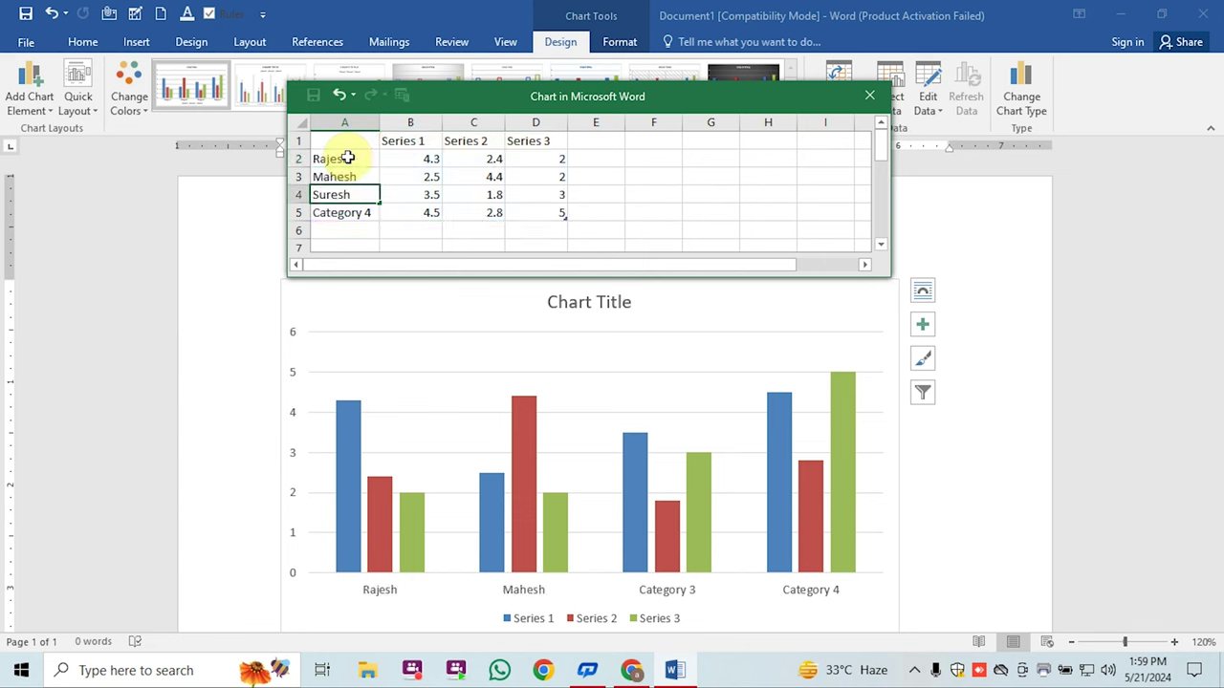
pyautogui.press('Return')
pyautogui.write('naresh')
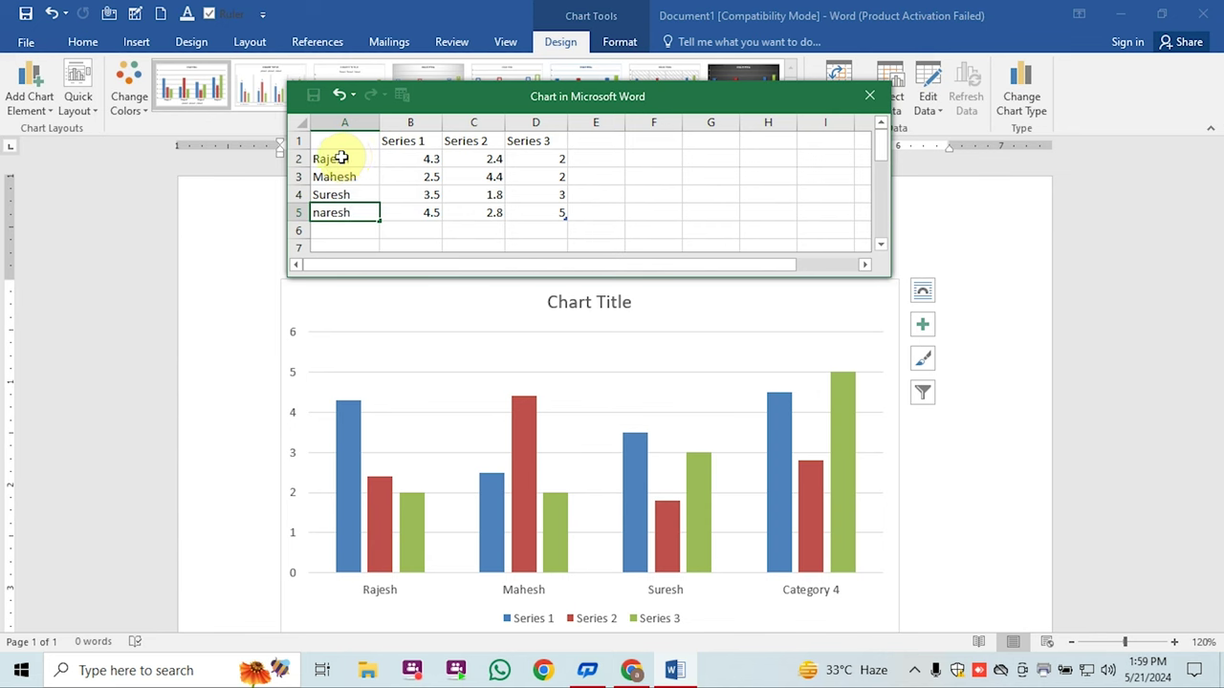
pyautogui.click(401, 142)
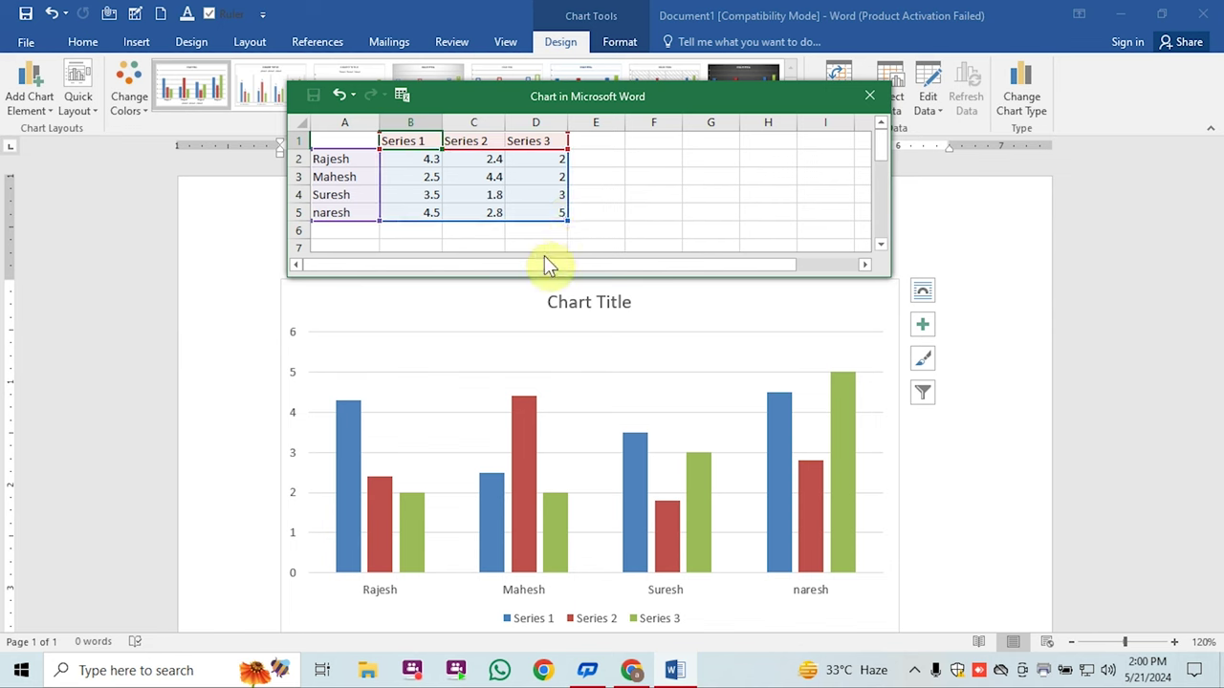
# Shrink the data range to exclude Series 3 and name the first series 'sales of 2020'
pyautogui.moveTo(569, 219); pyautogui.dragTo(566, 216)
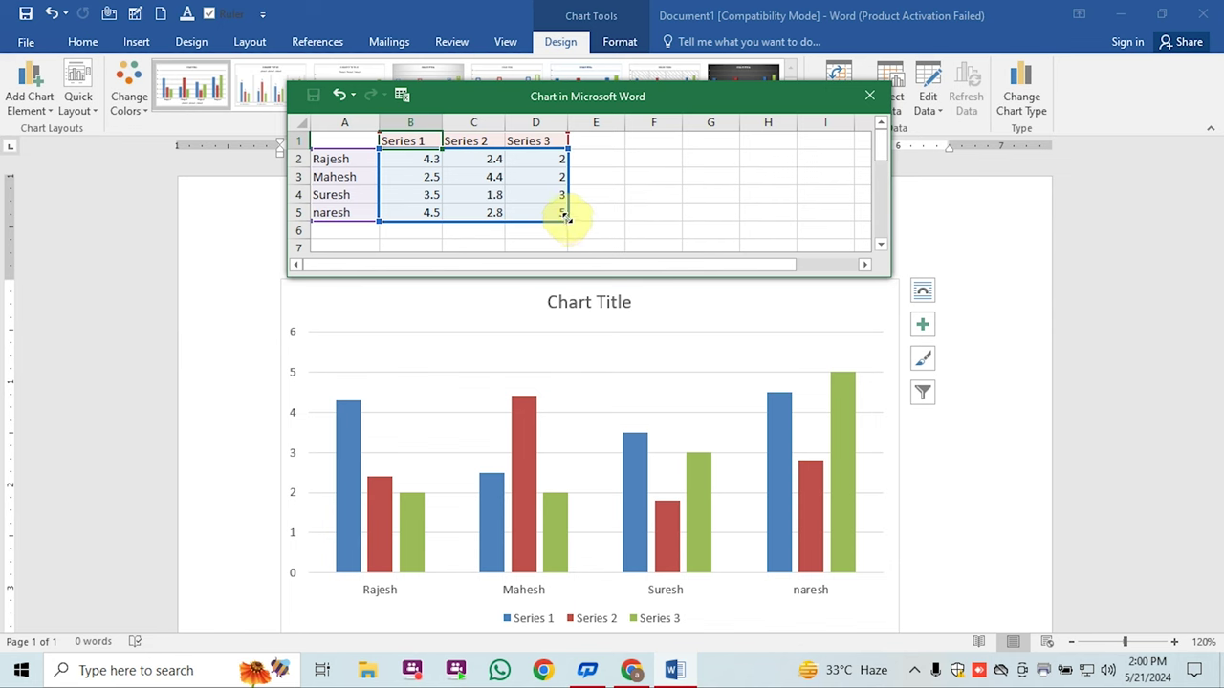
pyautogui.moveTo(566, 216); pyautogui.dragTo(530, 221)
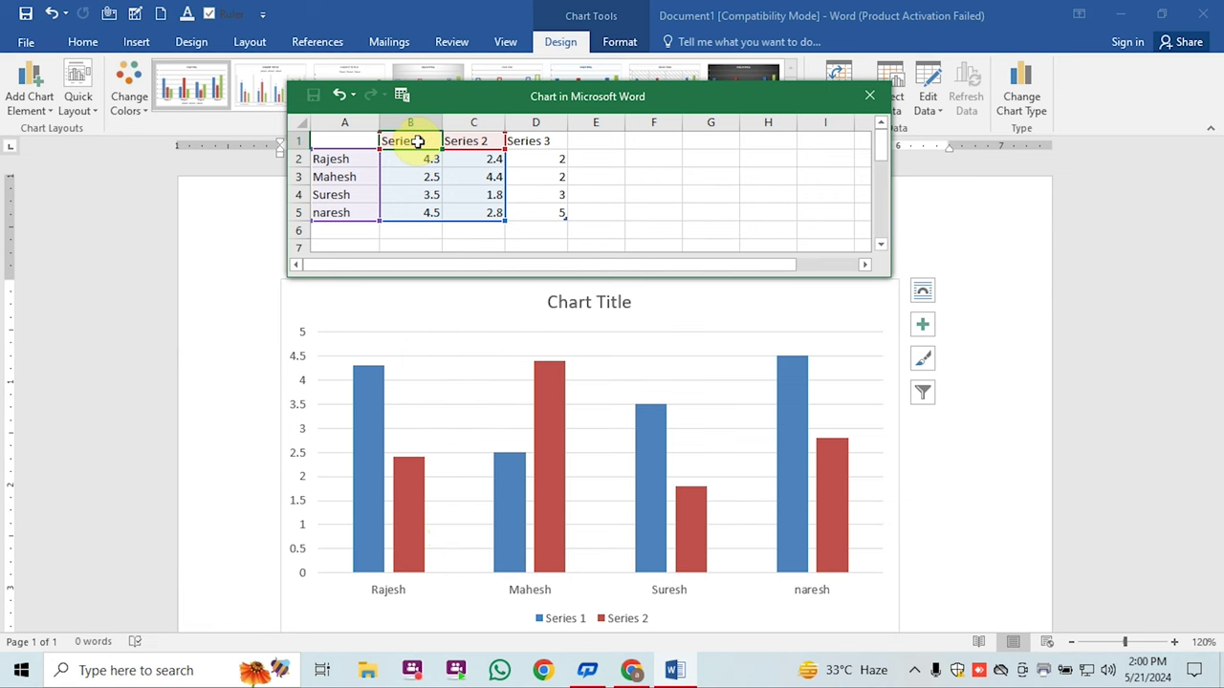
pyautogui.write('sales of 2020')
# Name the second series 'sales of 2021' and widen columns B:C to fit the headers
pyautogui.click(478, 142)
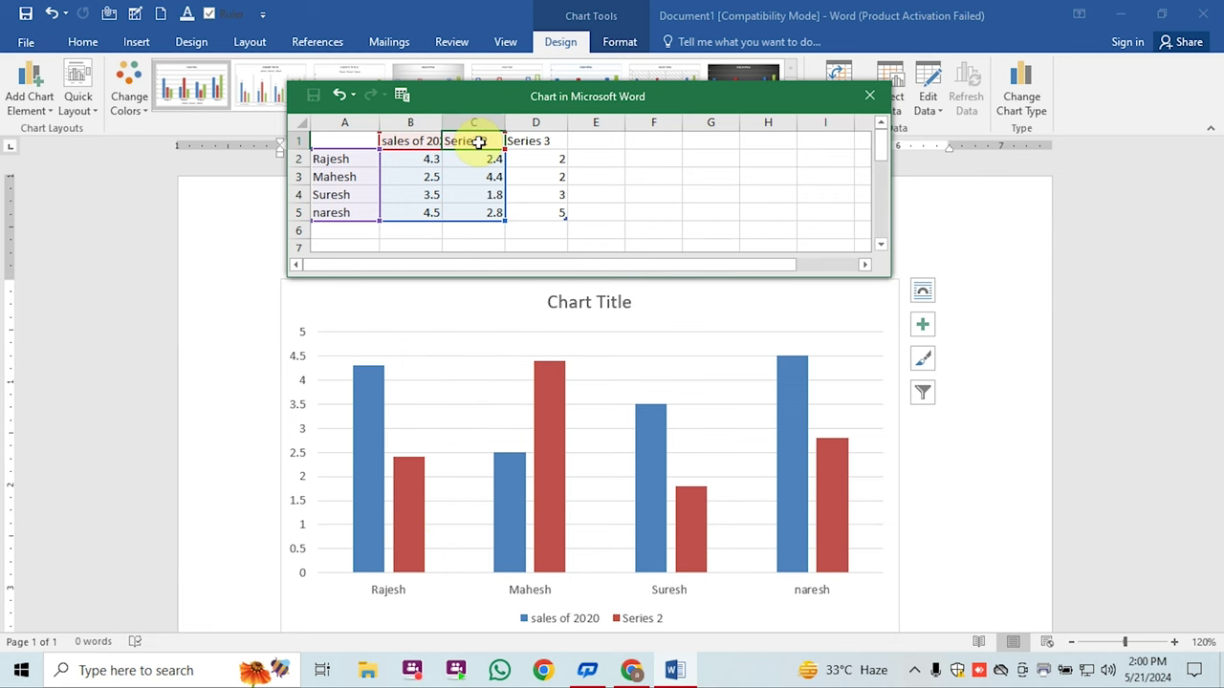
pyautogui.write('sales of 2021')
pyautogui.moveTo(411, 122)
pyautogui.mouseDown()
pyautogui.moveTo(447, 122)
pyautogui.moveTo(459, 161)
pyautogui.mouseUp()
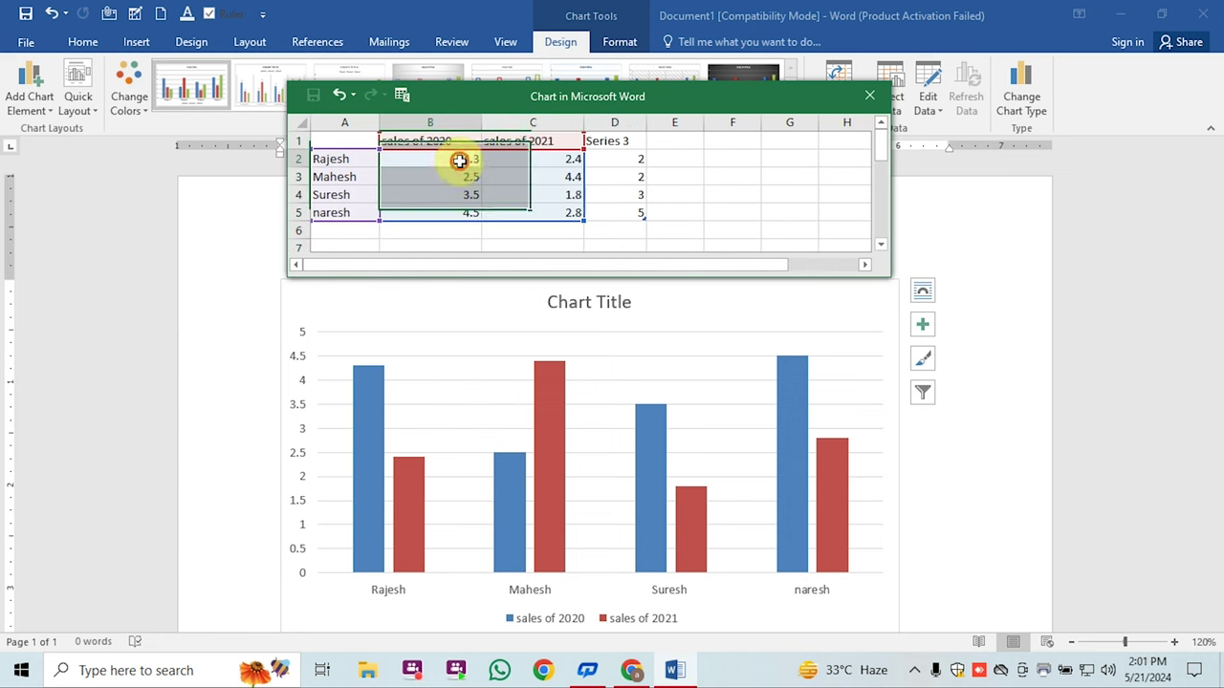
pyautogui.click(458, 160)
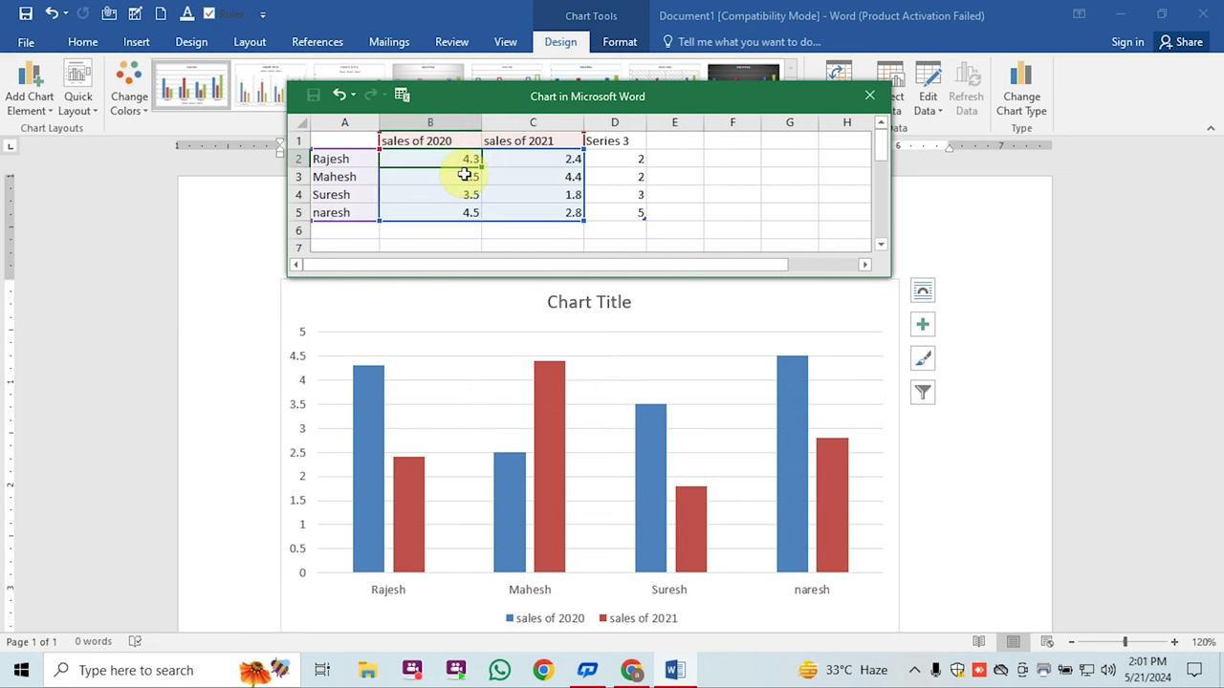
pyautogui.click(461, 174)
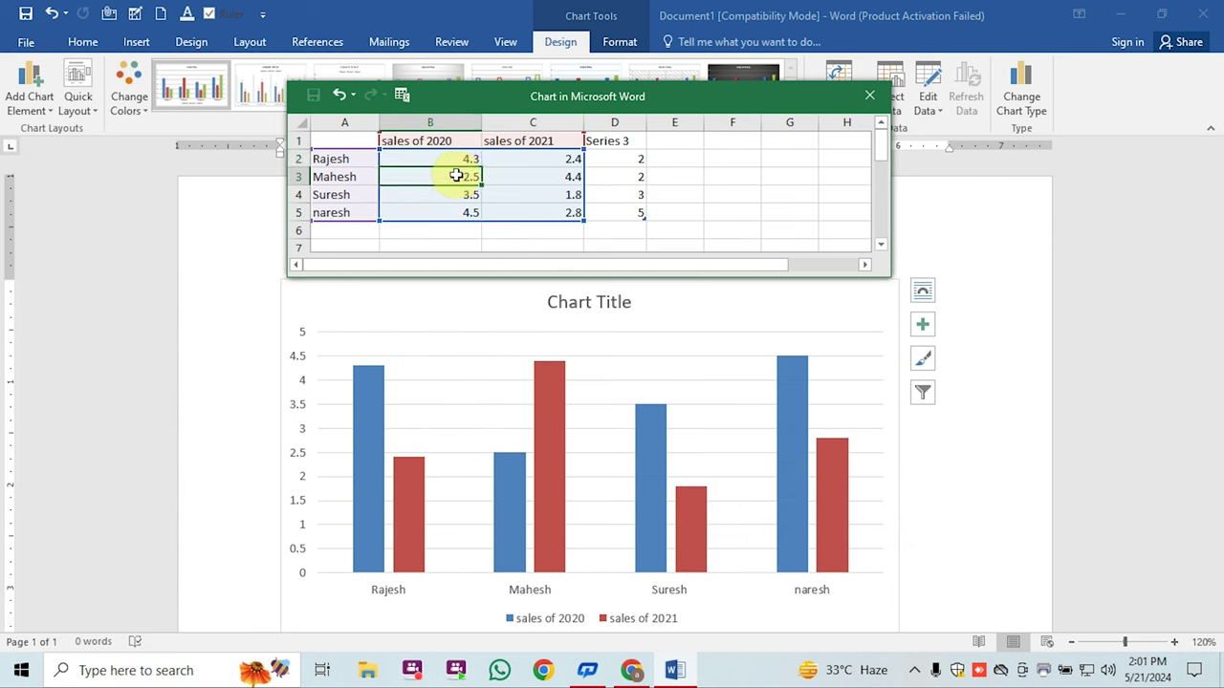
pyautogui.click(455, 159)
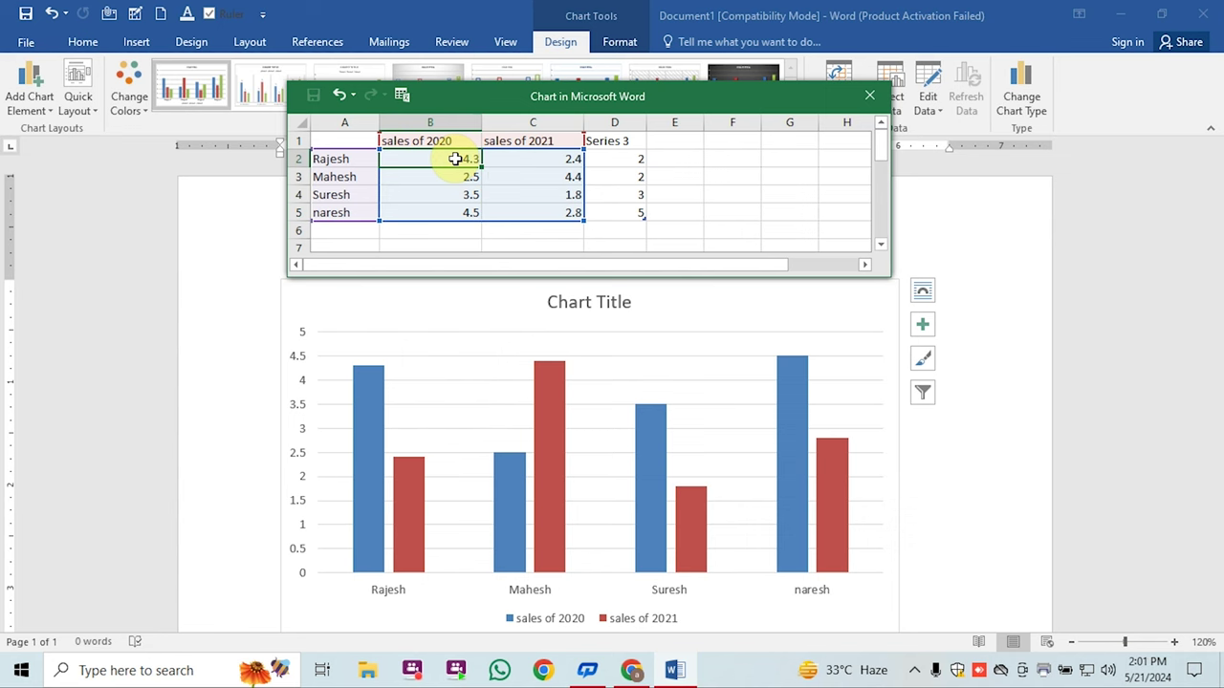
# Enter the 2020 sales figures 25000, 85000, 26000 and 35000 into B2:B5
pyautogui.write('1')
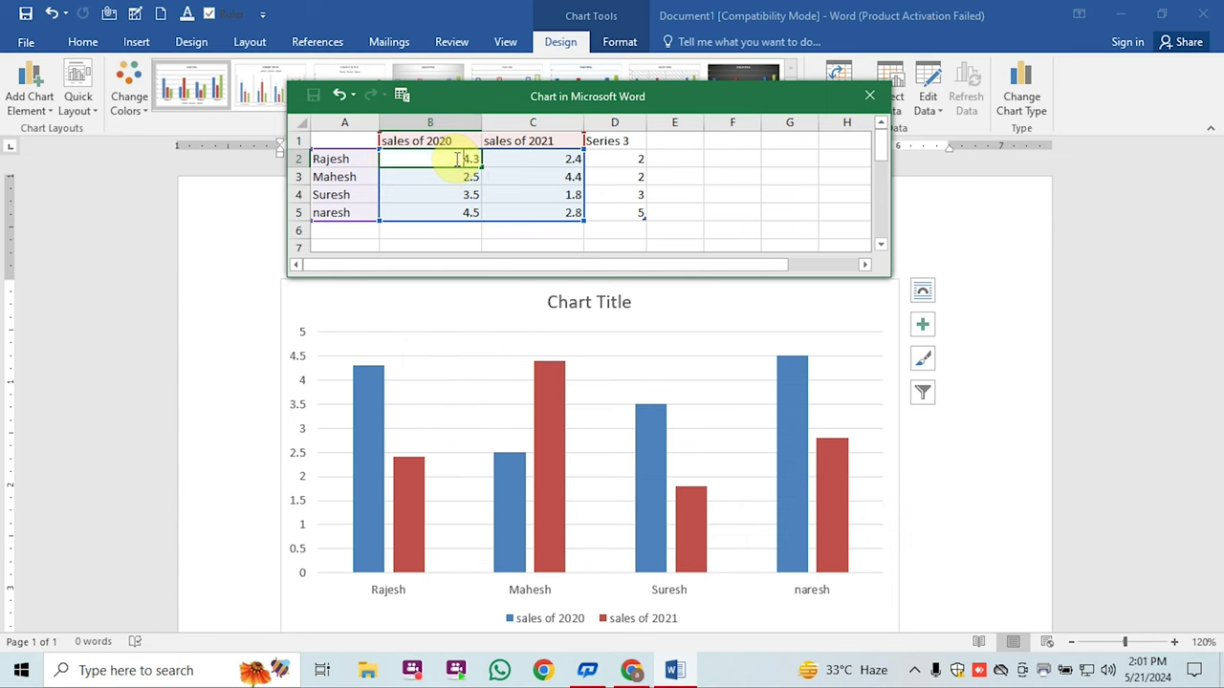
pyautogui.write('500')
pyautogui.click(432, 176)
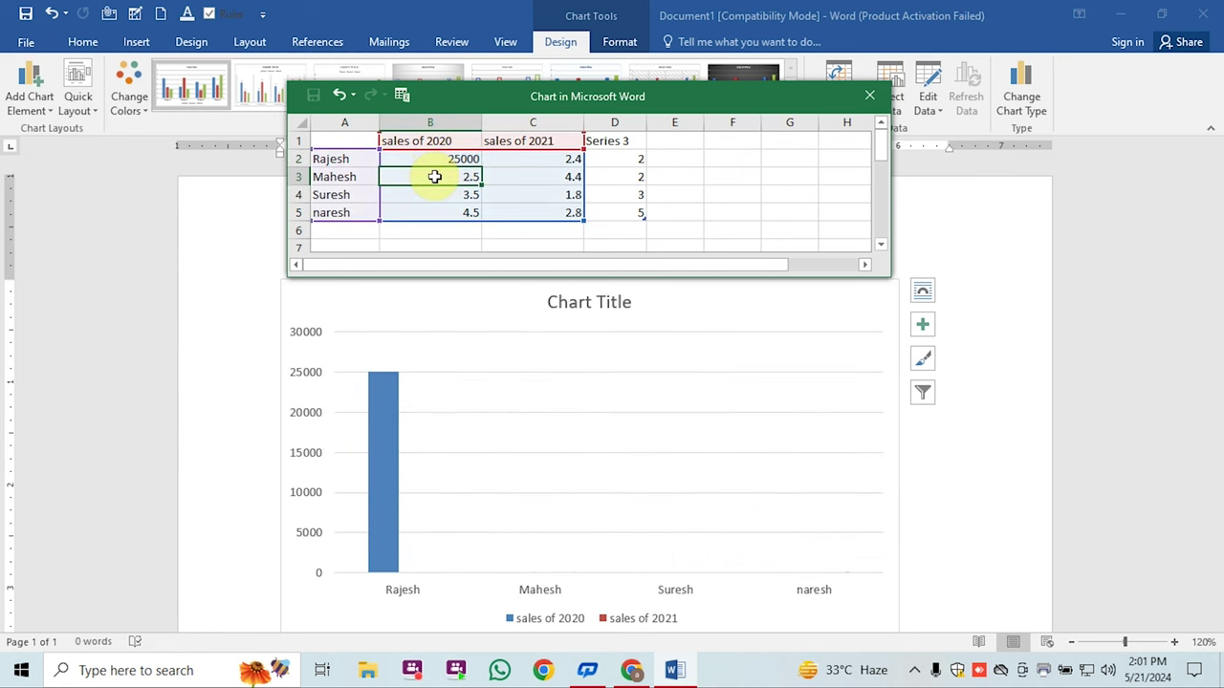
pyautogui.write('85000')
pyautogui.click(446, 196)
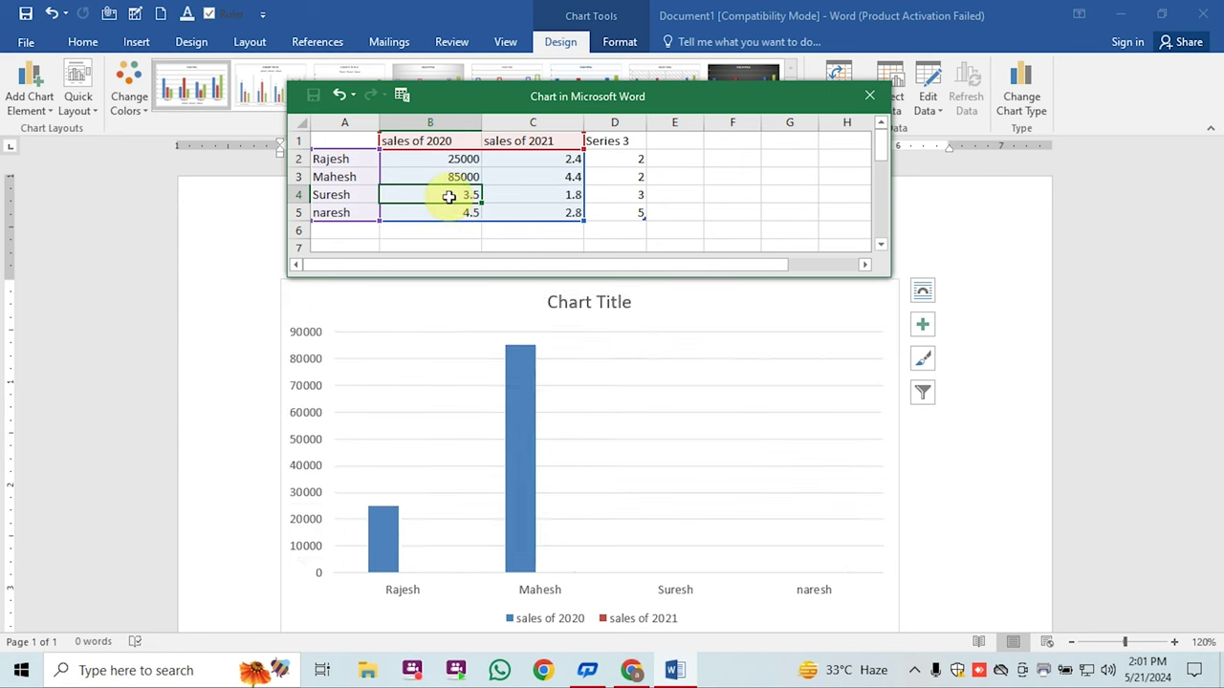
pyautogui.write('26000')
pyautogui.click(441, 213)
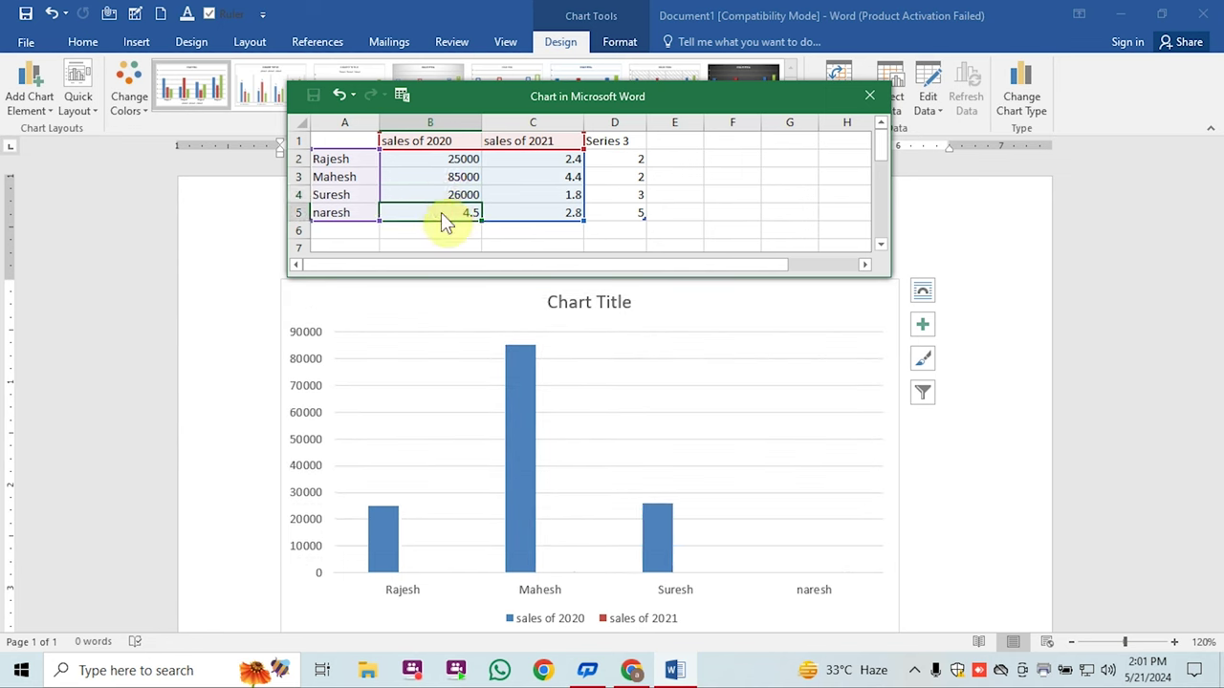
pyautogui.write('35000')
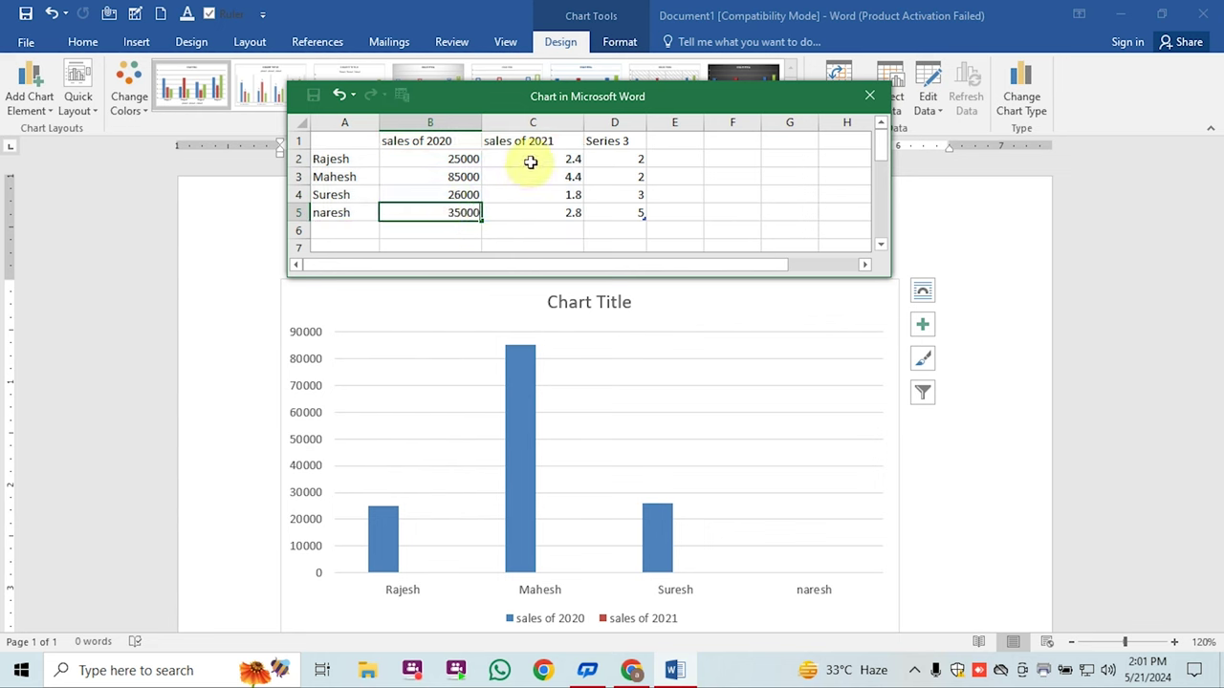
pyautogui.click(532, 162)
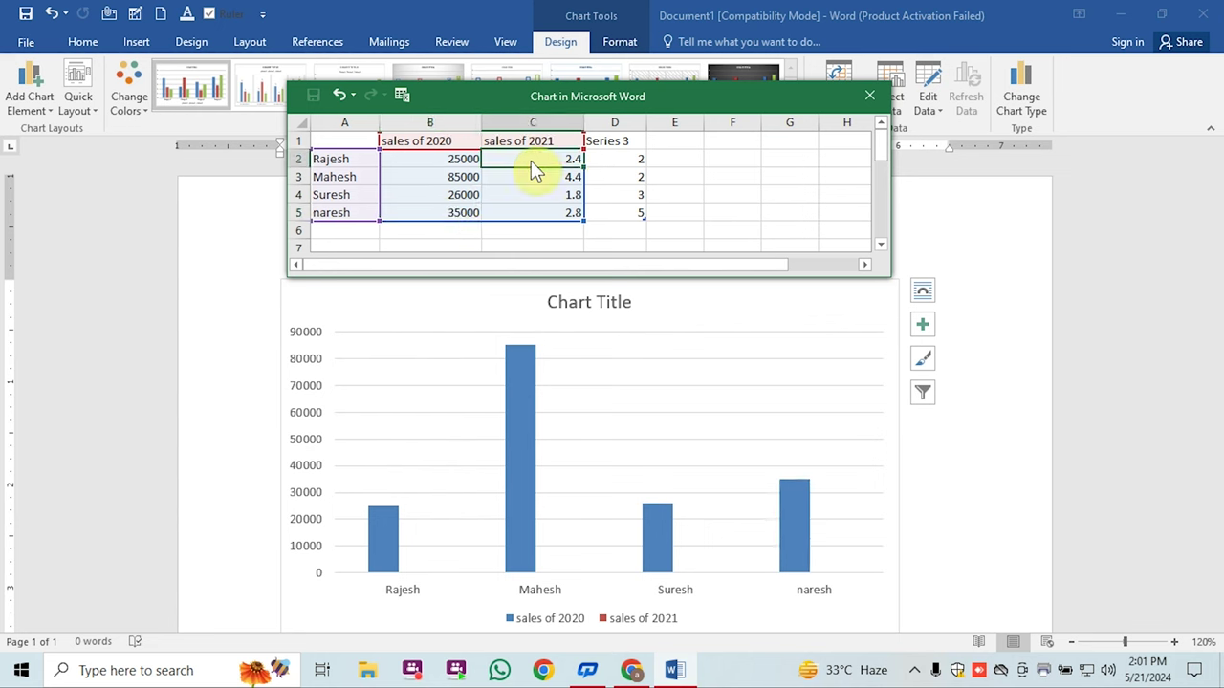